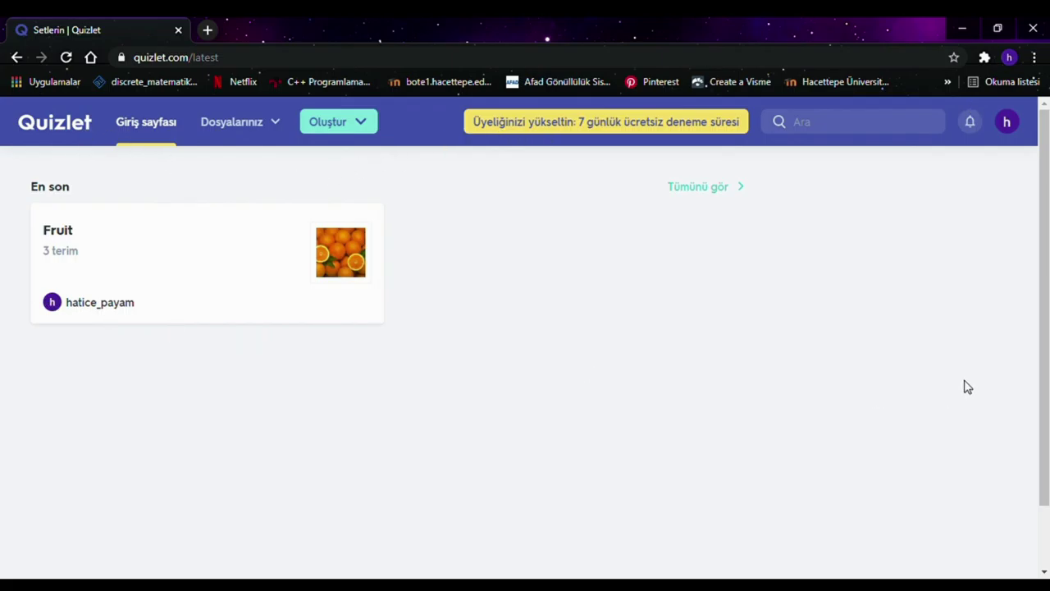
# - Look through the account's saved study sets, folders and classes
pyautogui.click(243, 135)
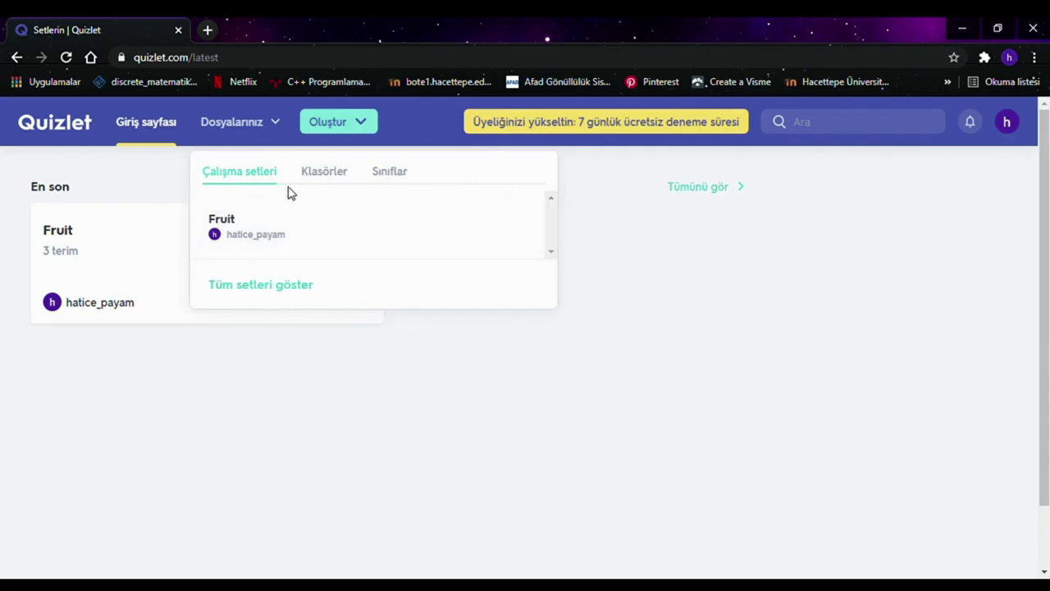
pyautogui.click(326, 174)
pyautogui.click(391, 174)
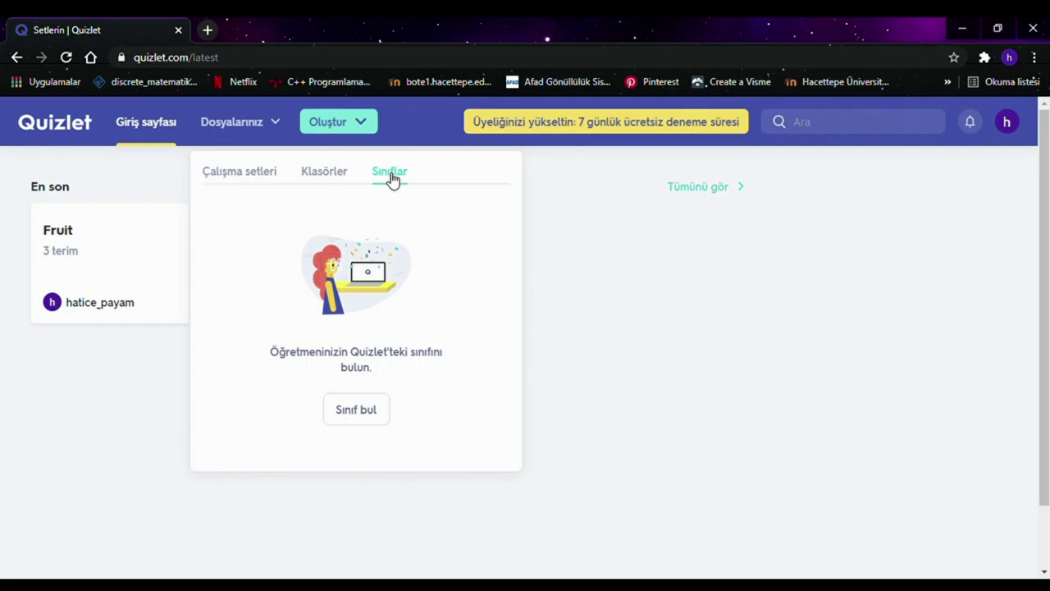
# - Start a new study set titled "İngilizce" with the description "Meyveler"
pyautogui.click(336, 123)
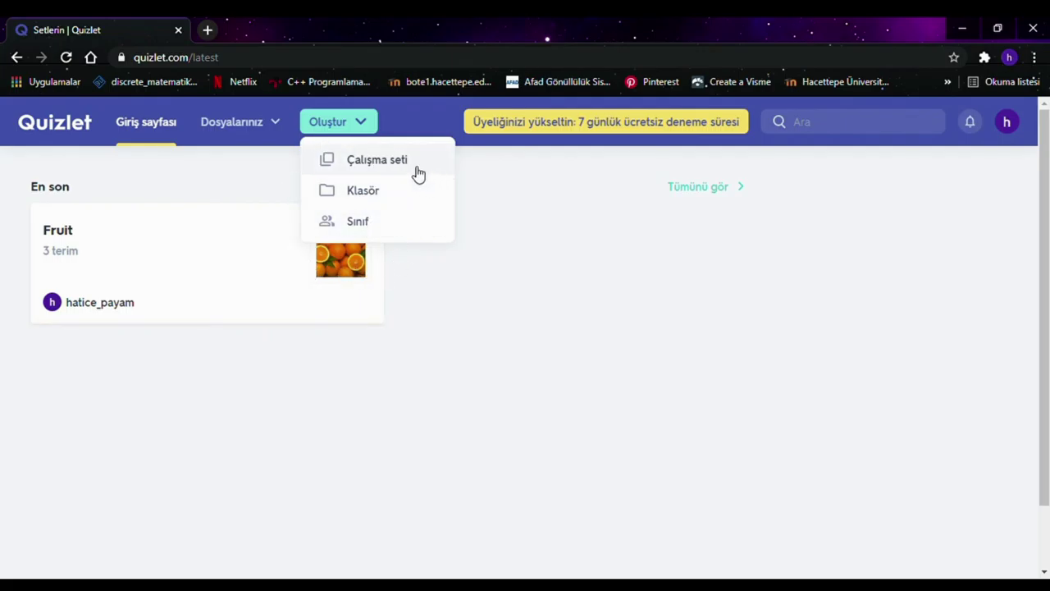
pyautogui.click(373, 168)
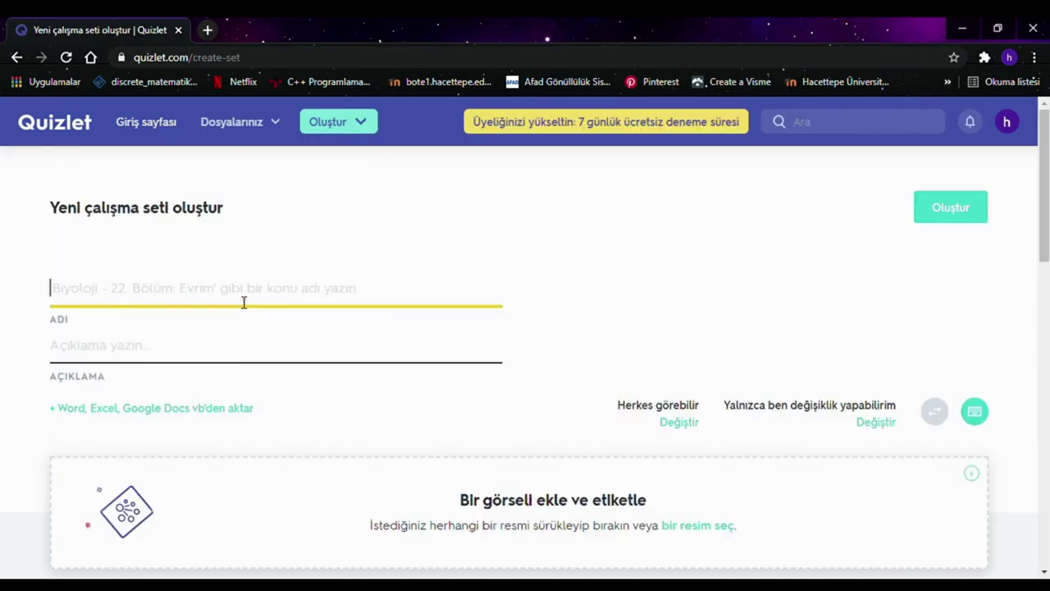
pyautogui.scroll(-1, 244, 303)
pyautogui.scroll(1, 243, 303)
pyautogui.scroll(-1, 146, 299)
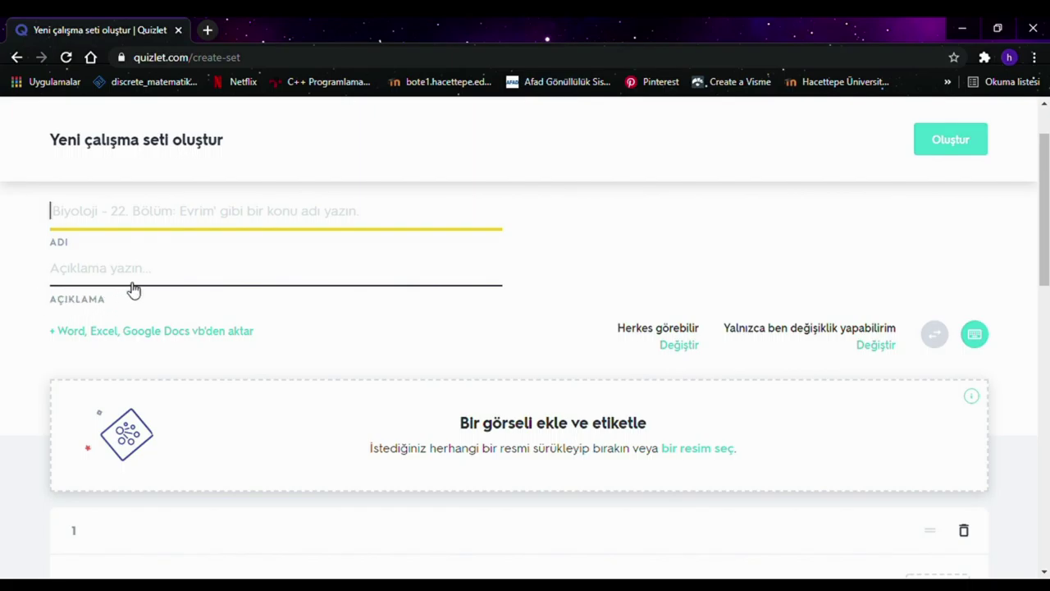
pyautogui.scroll(1, 150, 279)
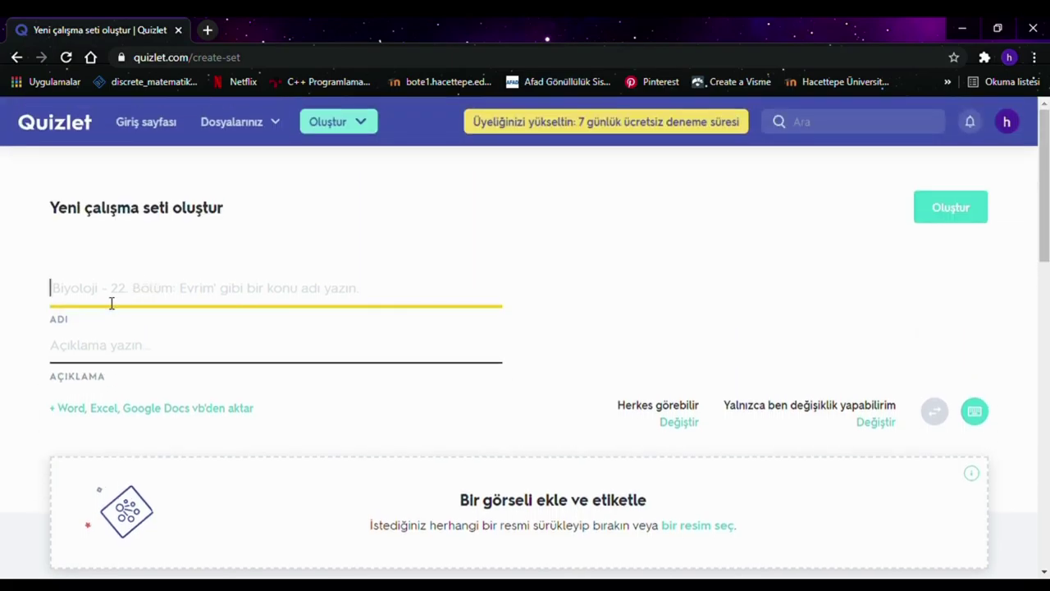
pyautogui.write('İngi')
pyautogui.write('lzi')
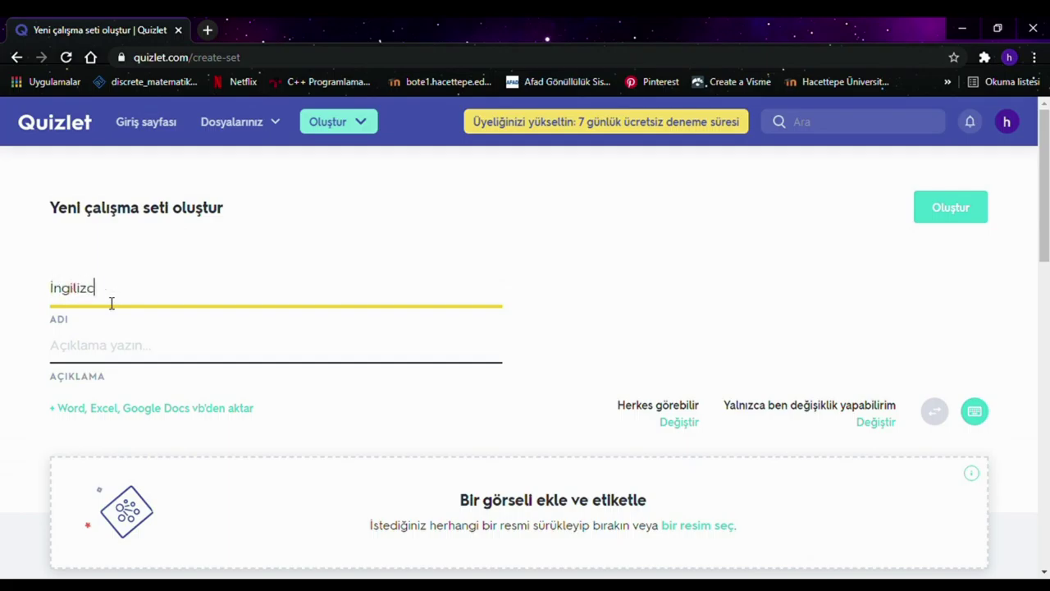
pyautogui.click(123, 350)
pyautogui.write('Meyveler')
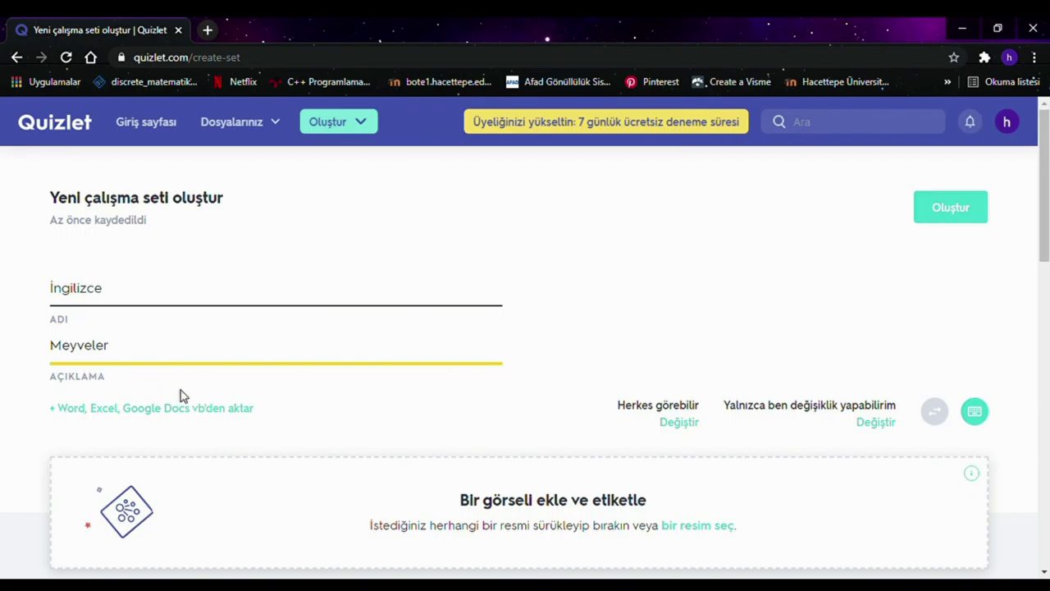
# - Fill card 1 with the term "elma" and the suggested definition "apple"
pyautogui.scroll(-1, 230, 394)
pyautogui.scroll(1, 337, 378)
pyautogui.scroll(-2, 427, 361)
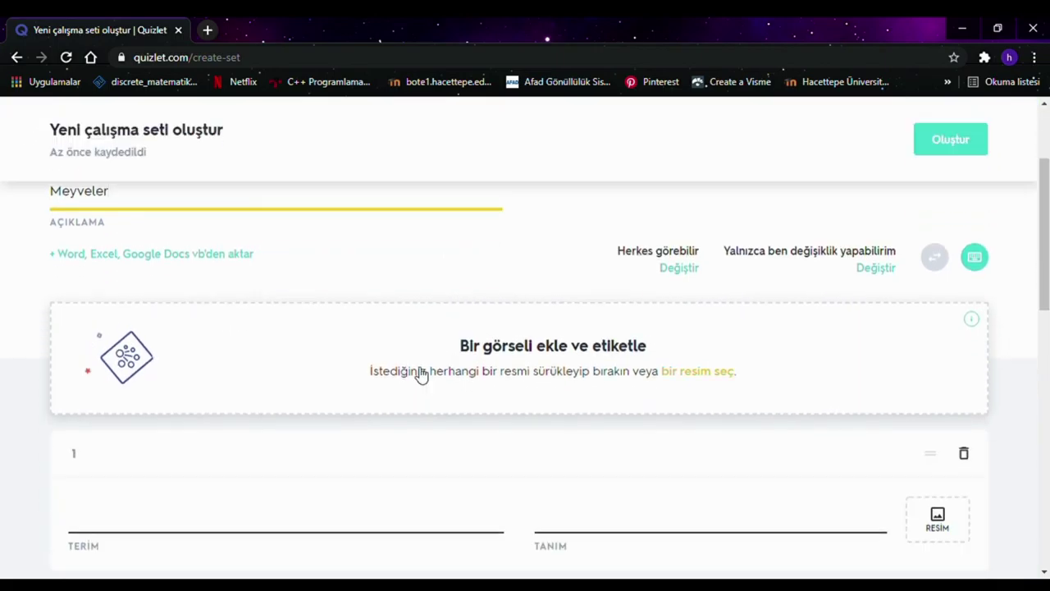
pyautogui.scroll(-1, 429, 377)
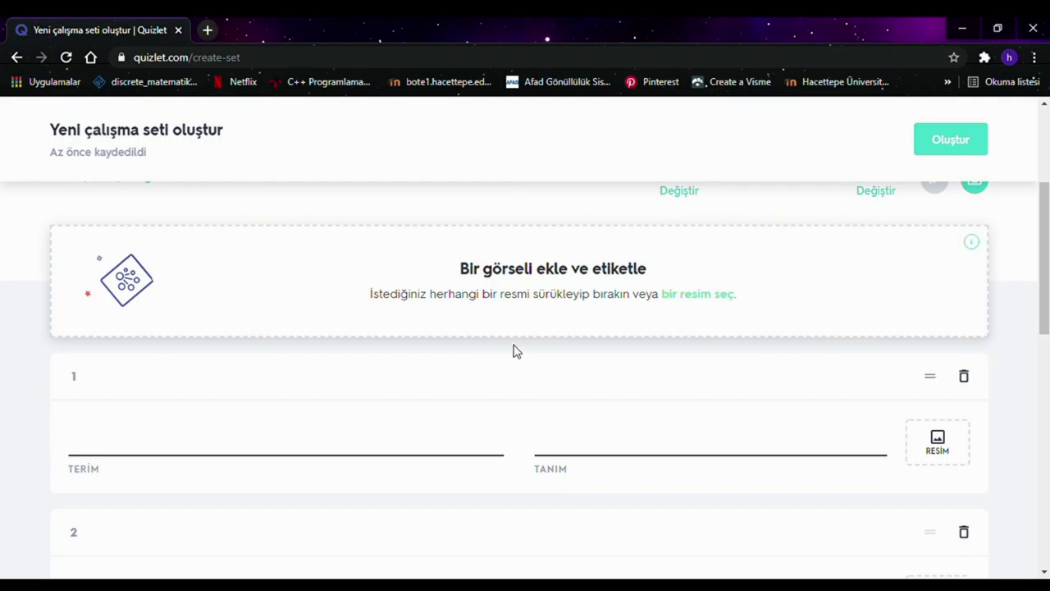
pyautogui.scroll(-1, 377, 391)
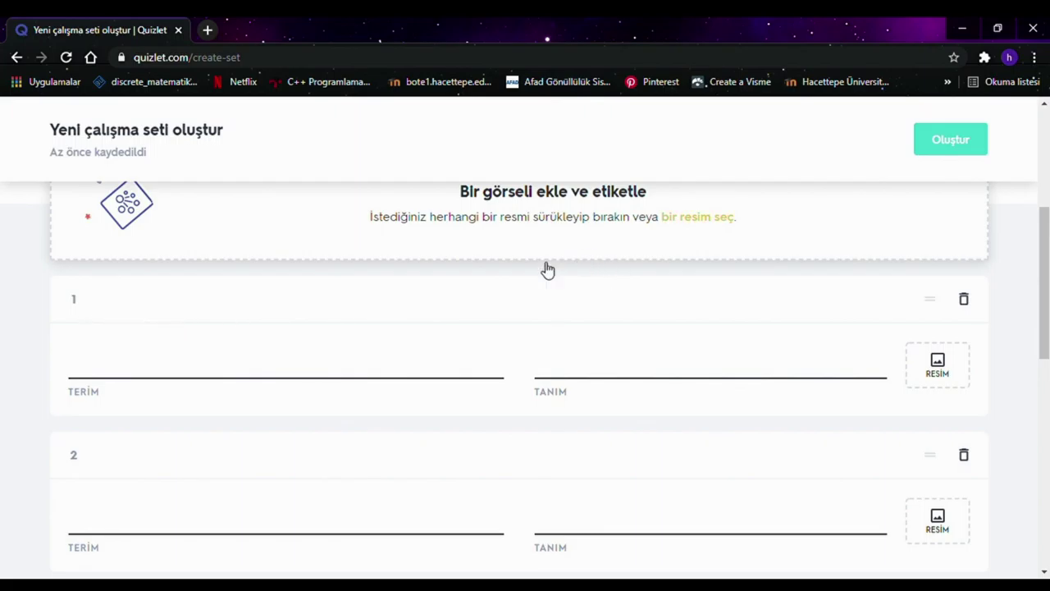
pyautogui.moveTo(474, 424)
pyautogui.click(95, 374)
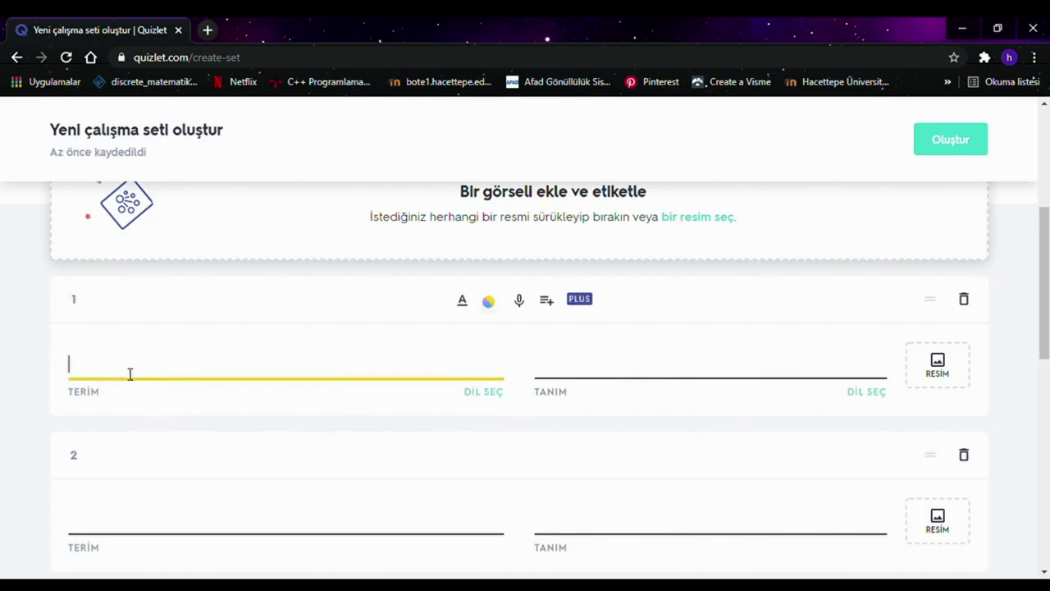
pyautogui.write('elma')
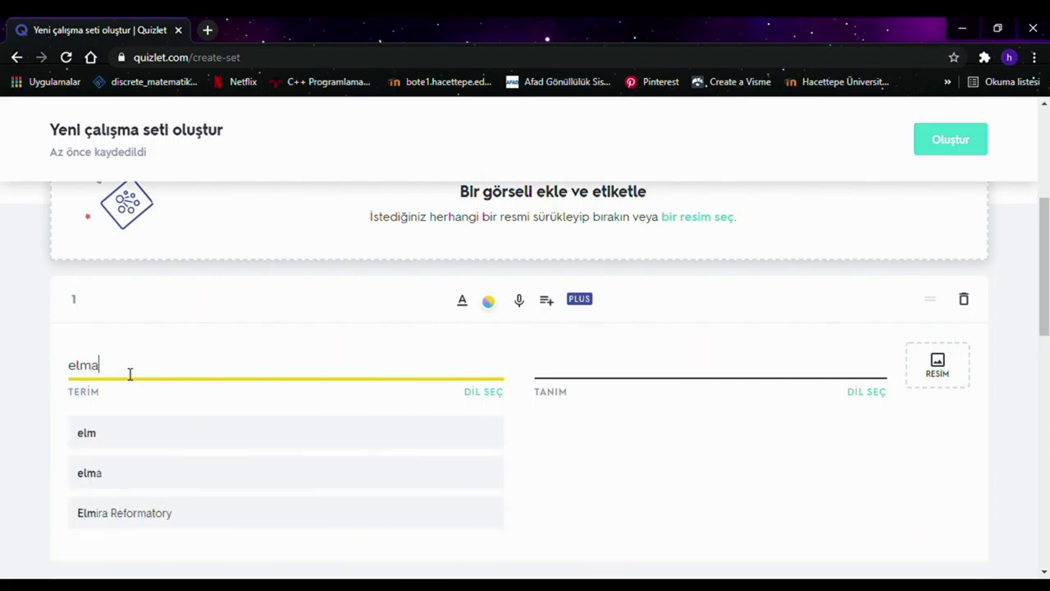
pyautogui.click(590, 376)
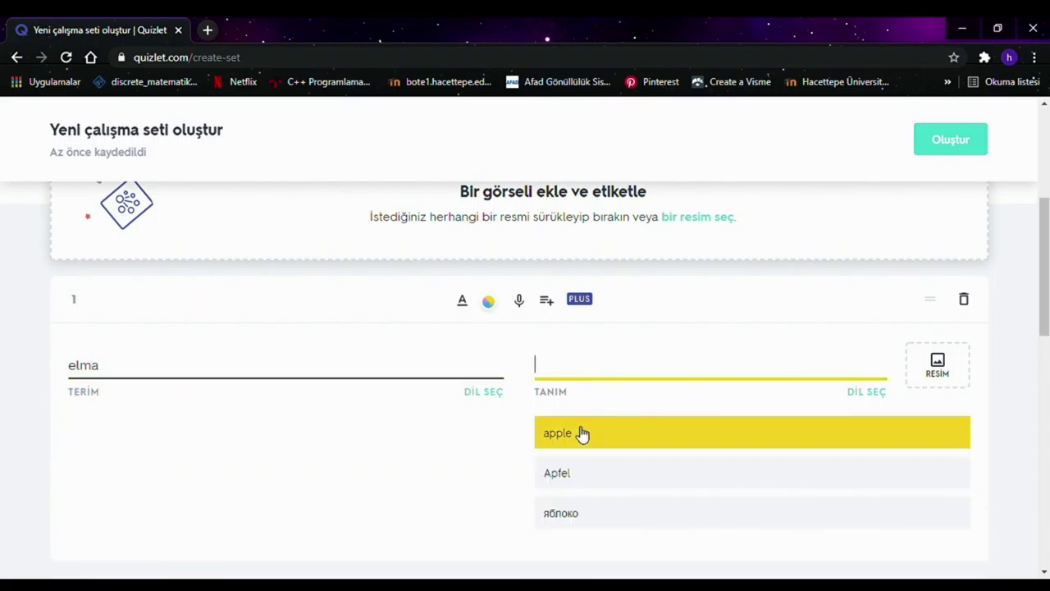
pyautogui.click(581, 434)
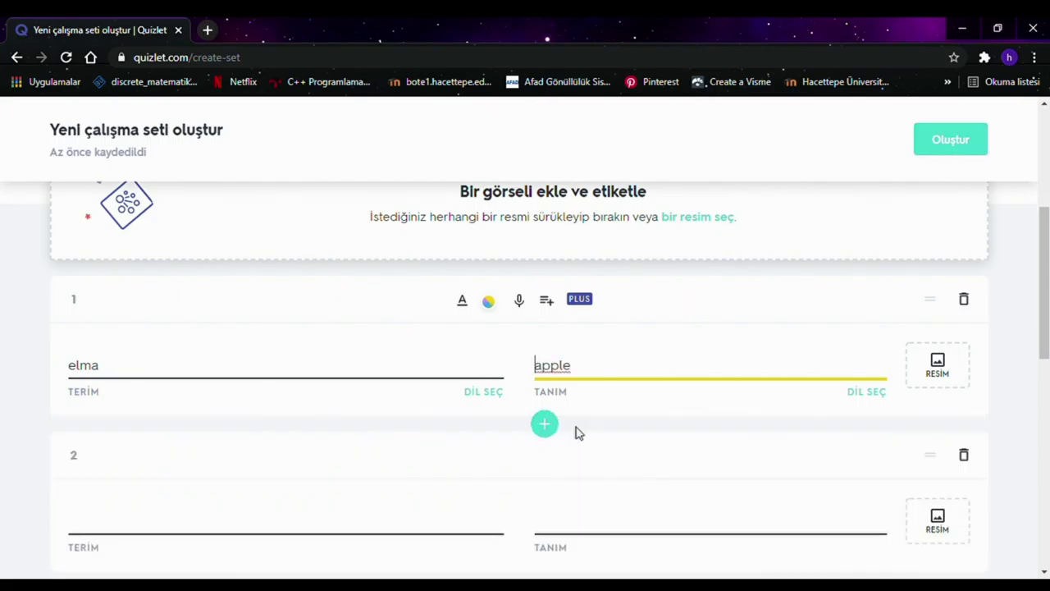
# - Add a picture of a red apple to card 1
pyautogui.click(945, 371)
pyautogui.scroll(-1, 492, 443)
pyautogui.click(215, 455)
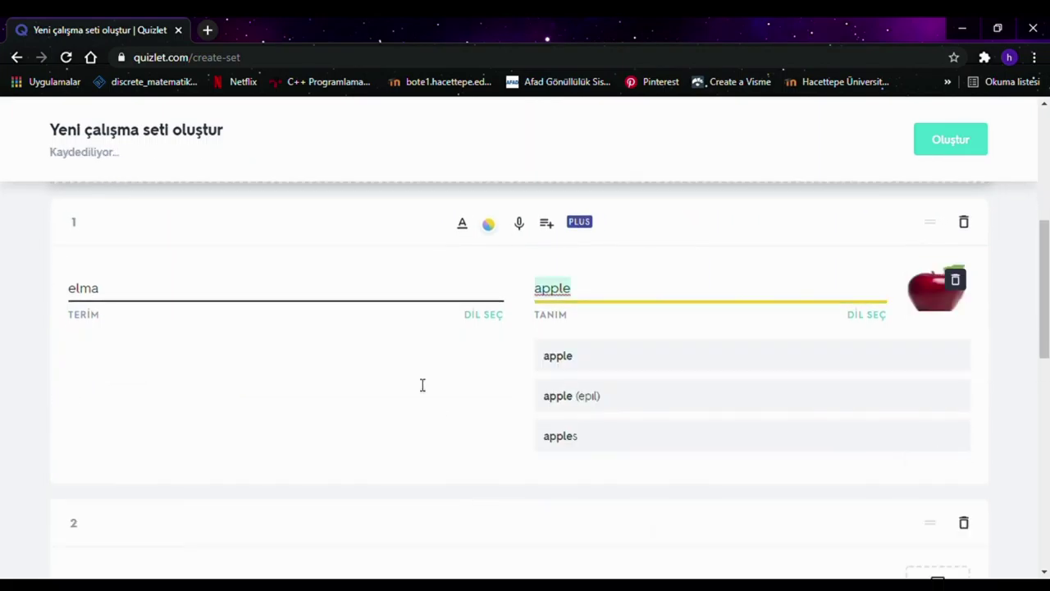
# - Fill card 2 with the term "portakal", the suggested definition "orange" and a picture of an orange
pyautogui.scroll(-3, 132, 460)
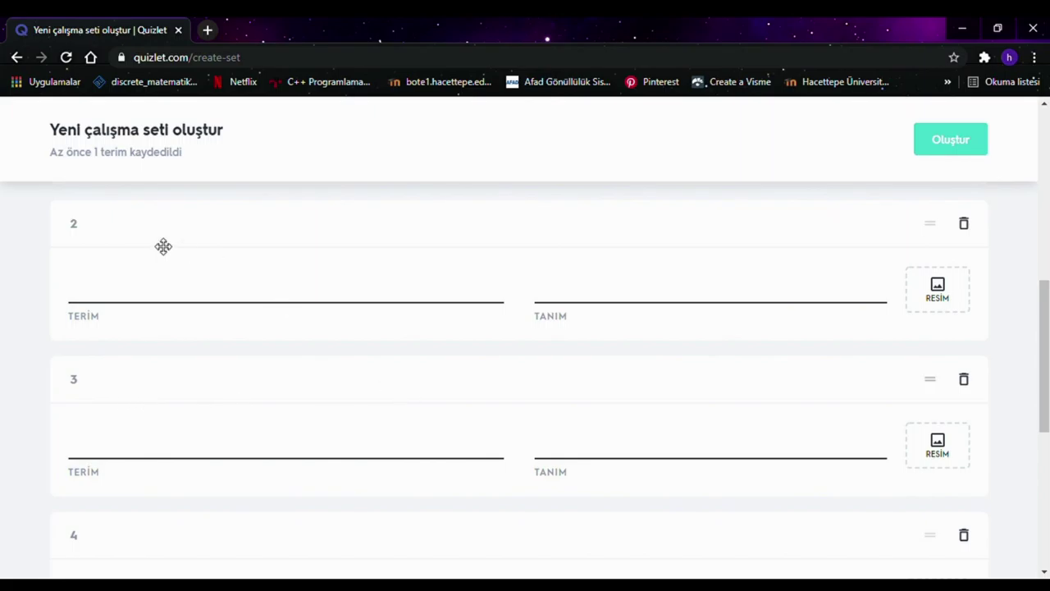
pyautogui.click(101, 297)
pyautogui.write('port')
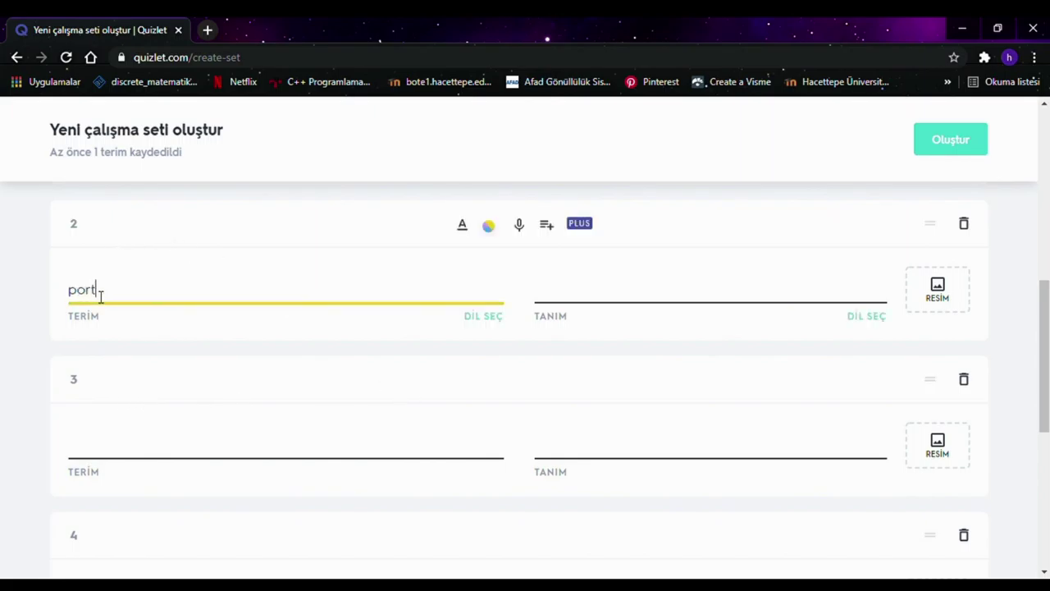
pyautogui.write('akal')
pyautogui.click(134, 355)
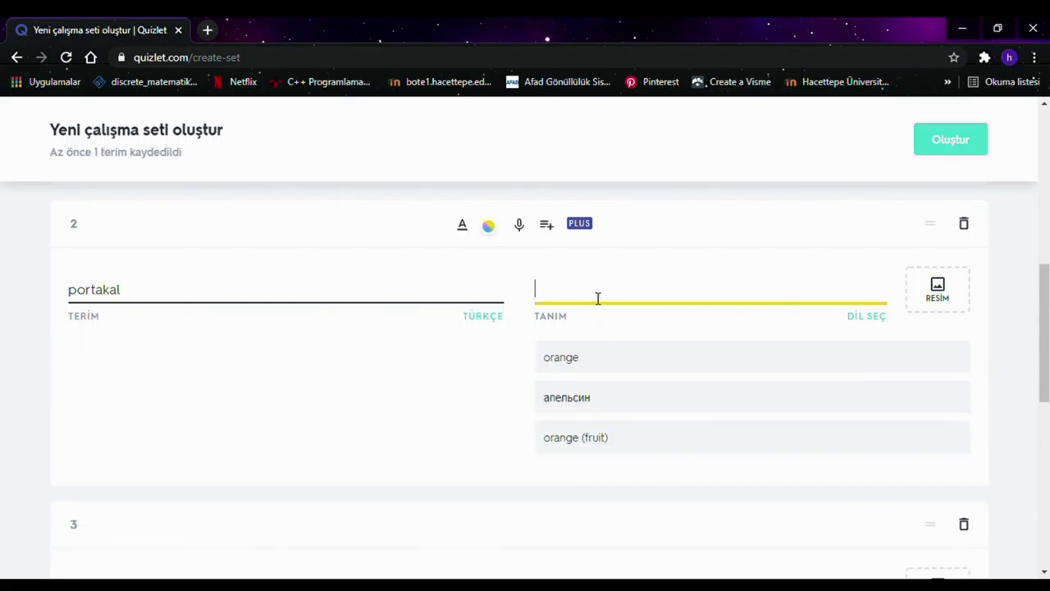
pyautogui.click(572, 366)
pyautogui.click(938, 292)
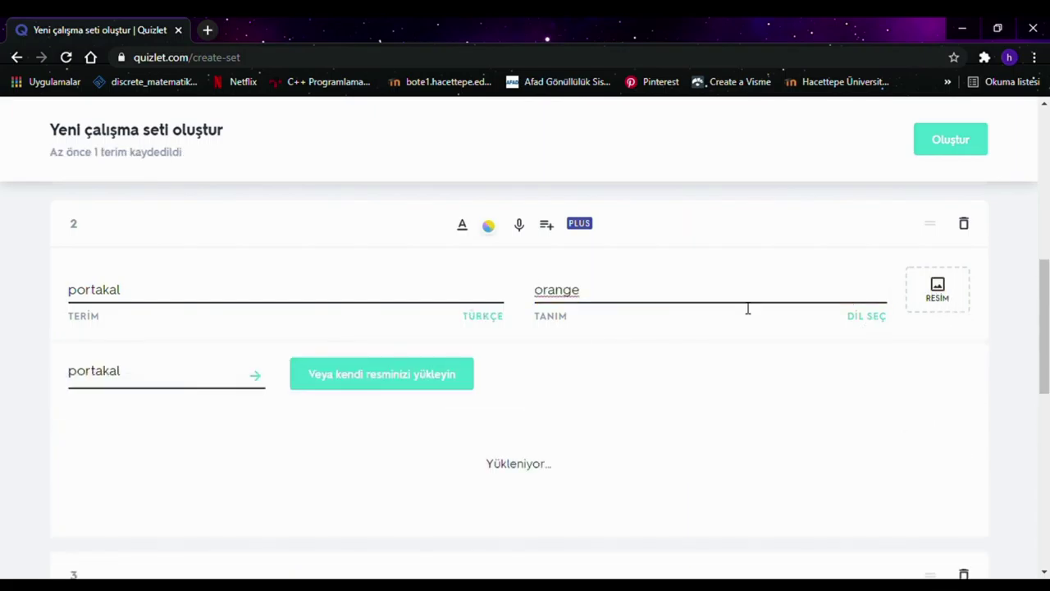
pyautogui.click(430, 451)
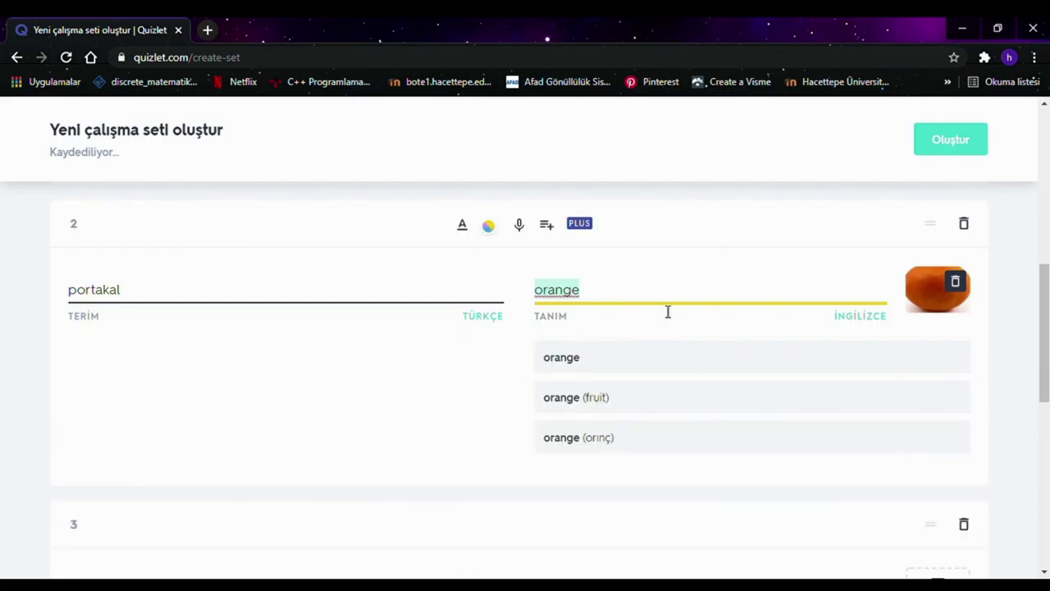
# - Create the study set and dismiss the sharing dialog without sharing it
pyautogui.scroll(-5, 580, 406)
pyautogui.scroll(2, 607, 374)
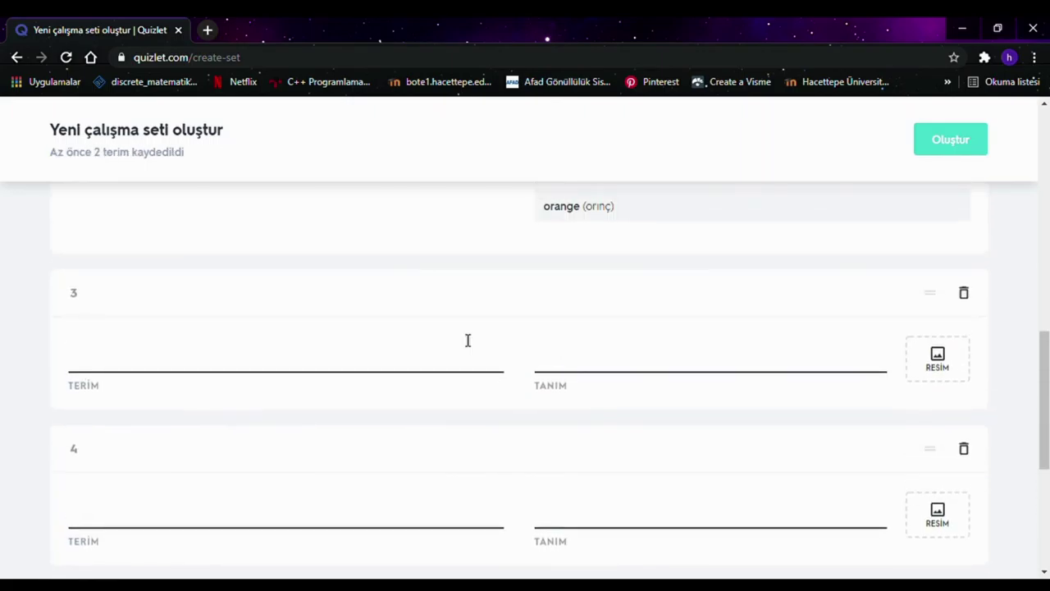
pyautogui.scroll(-4, 416, 424)
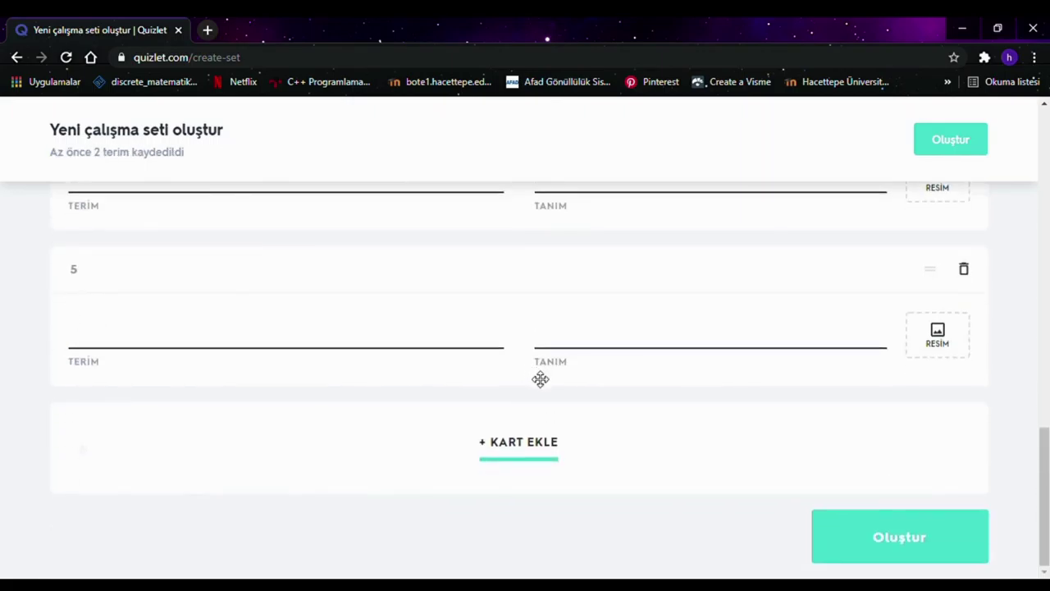
pyautogui.click(896, 543)
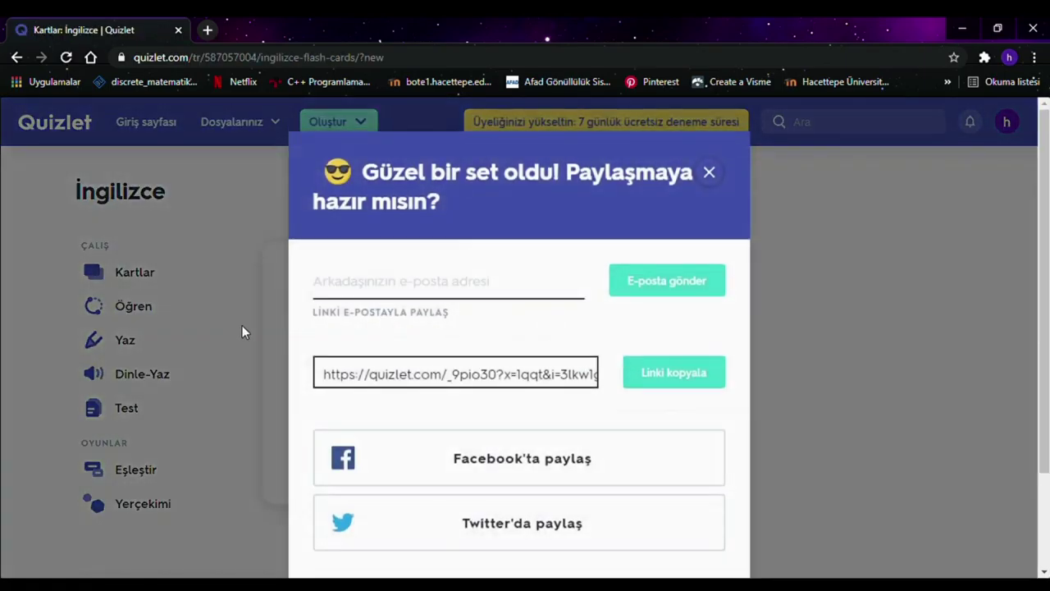
pyautogui.click(710, 174)
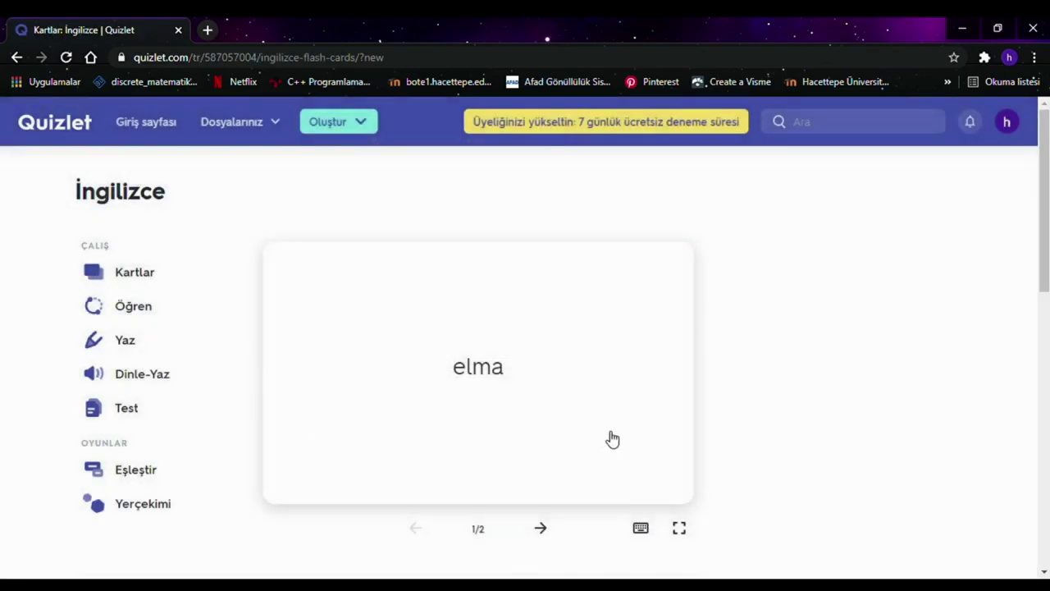
# - Flip the "elma" flashcard to view its definition and picture side
pyautogui.scroll(-1, 232, 304)
pyautogui.scroll(1, 220, 305)
pyautogui.scroll(-1, 458, 386)
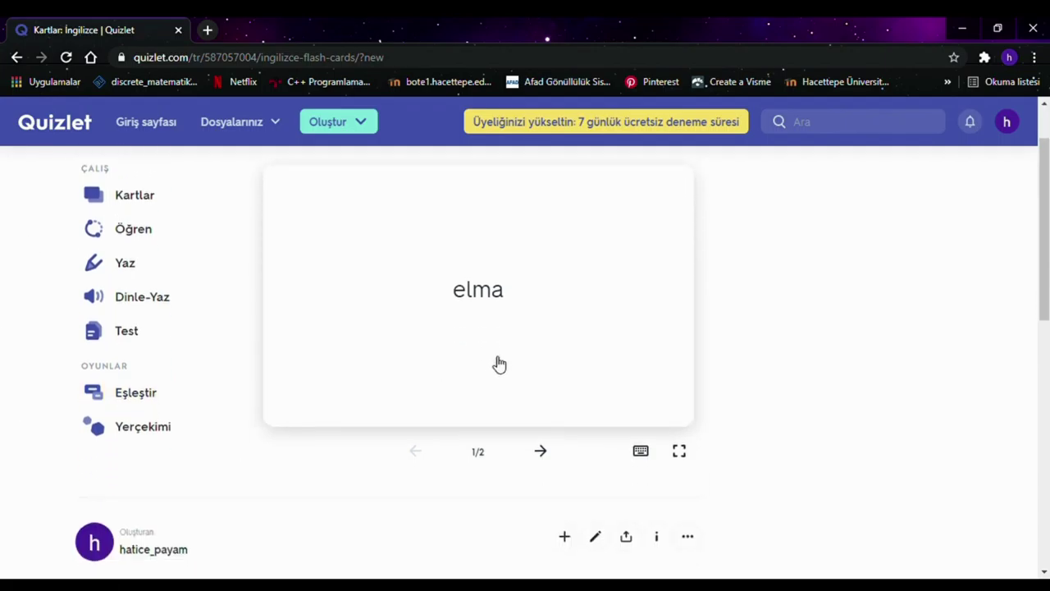
pyautogui.click(495, 298)
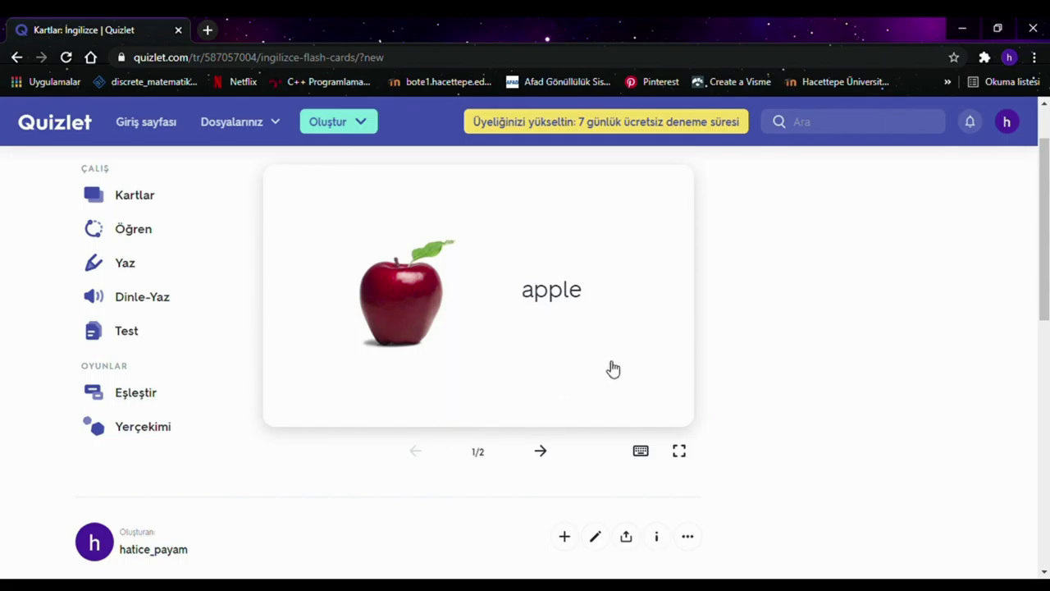
pyautogui.scroll(-1, 456, 353)
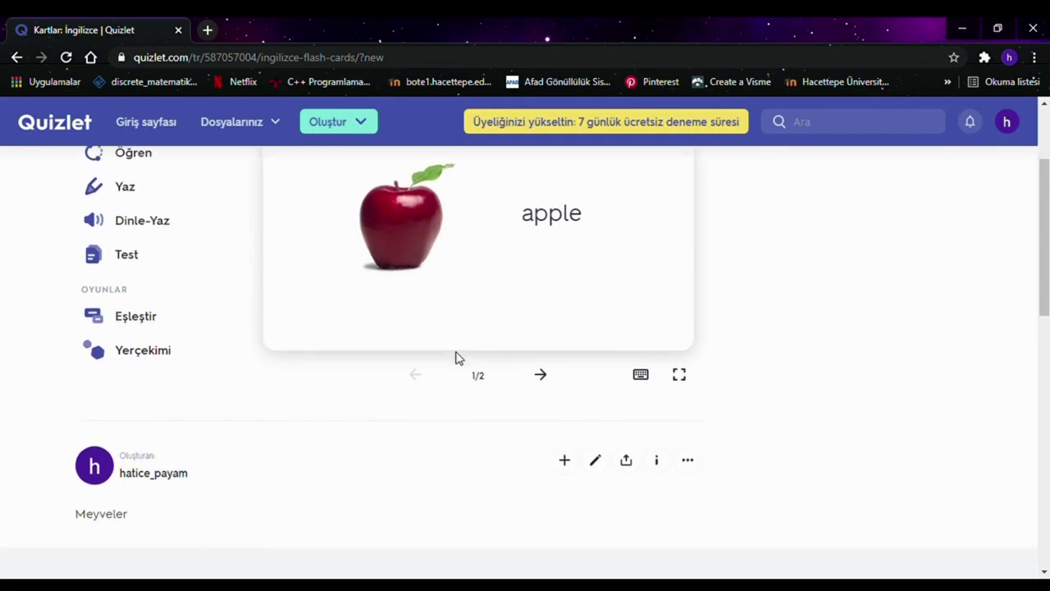
pyautogui.scroll(1, 457, 359)
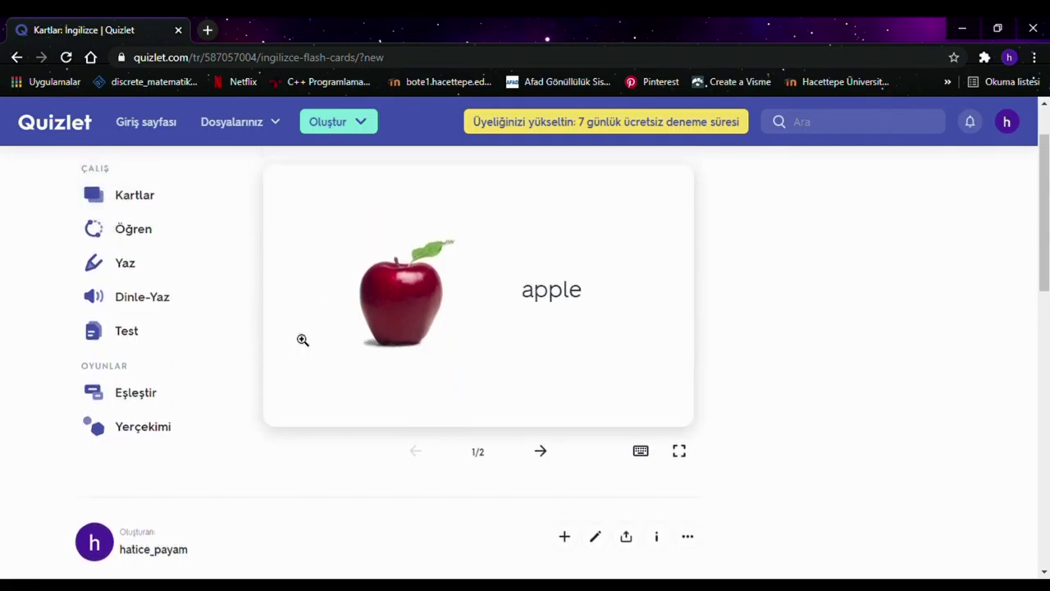
# - Take the set's test, answering "apple" for elma and "orange" for portakal, and check the answers
pyautogui.click(127, 332)
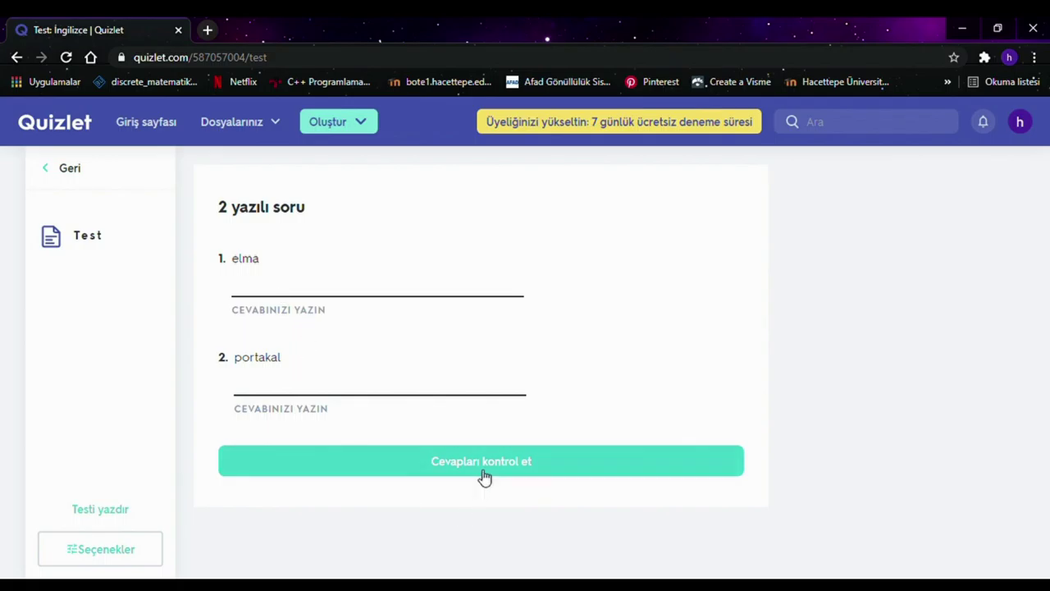
pyautogui.click(252, 297)
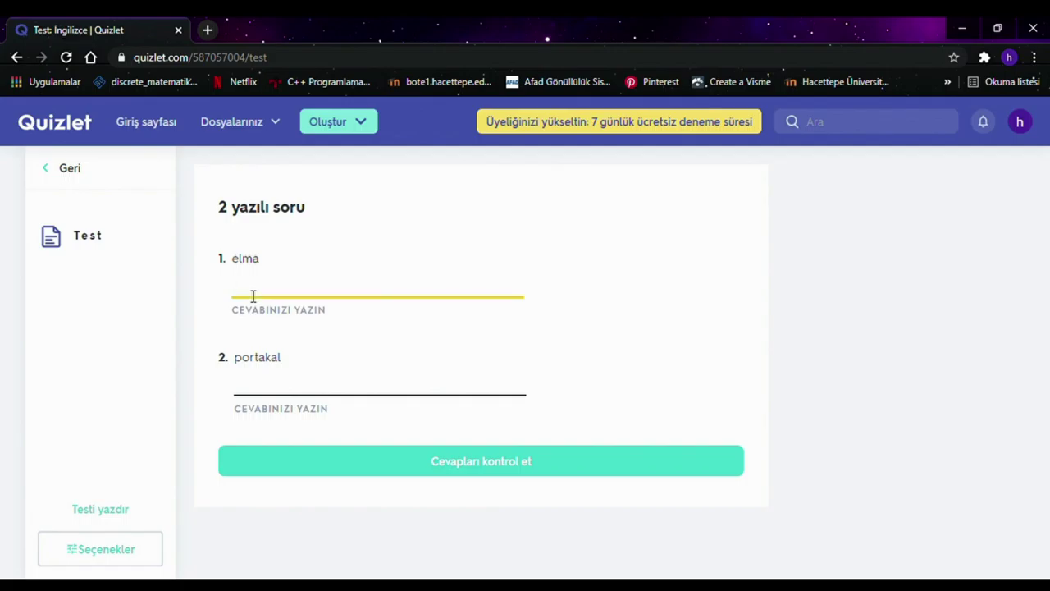
pyautogui.click(261, 395)
pyautogui.write('orange')
pyautogui.click(542, 462)
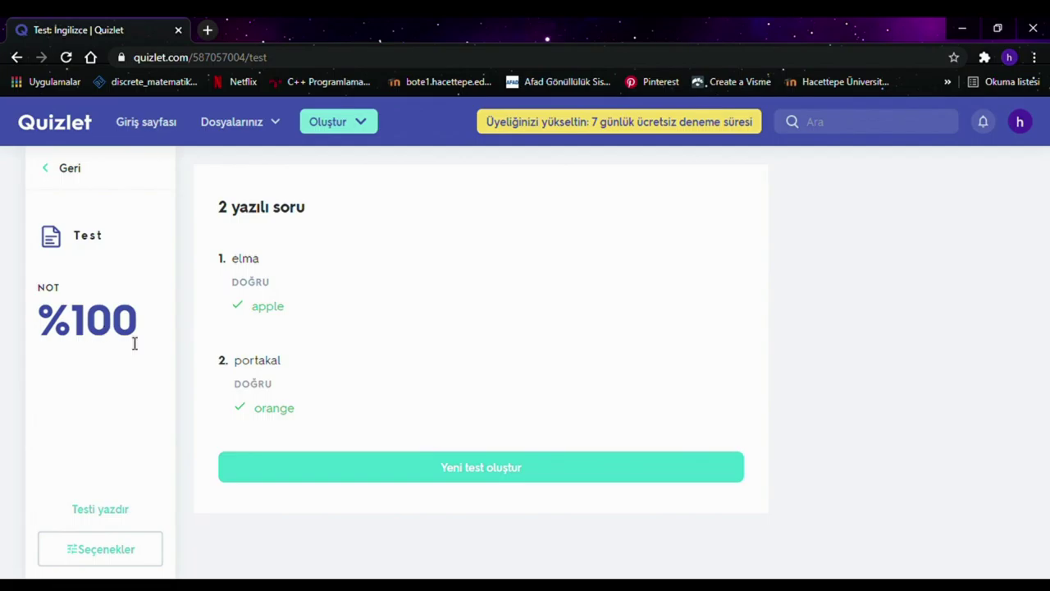
# - Open the print preview of the test and cancel it without printing
pyautogui.click(99, 512)
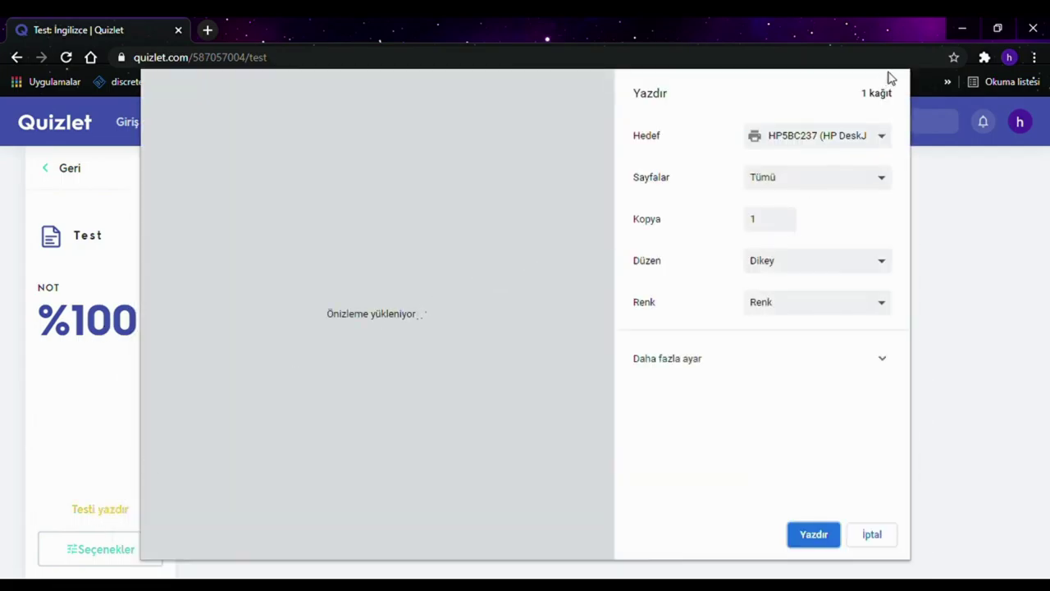
pyautogui.click(871, 540)
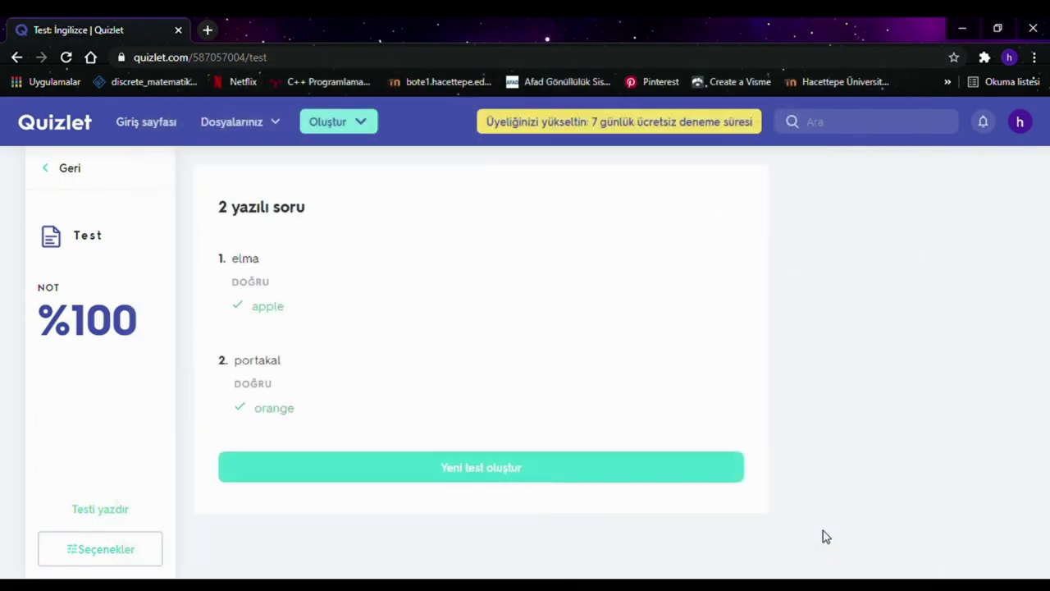
# - Examine the new class form's fields, close it without creating a class, and return to the home page
pyautogui.click(343, 127)
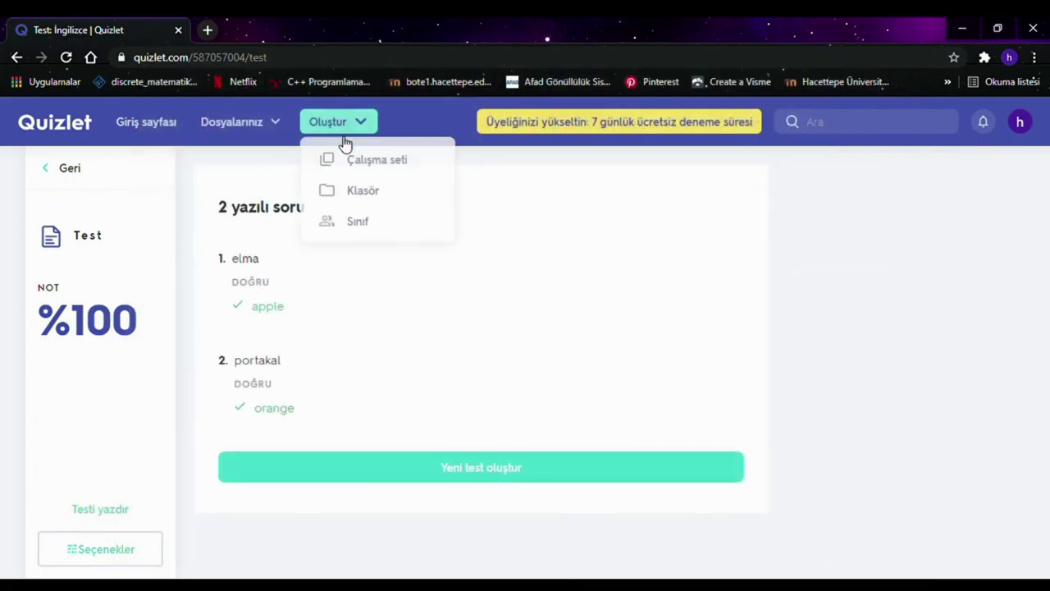
pyautogui.click(370, 230)
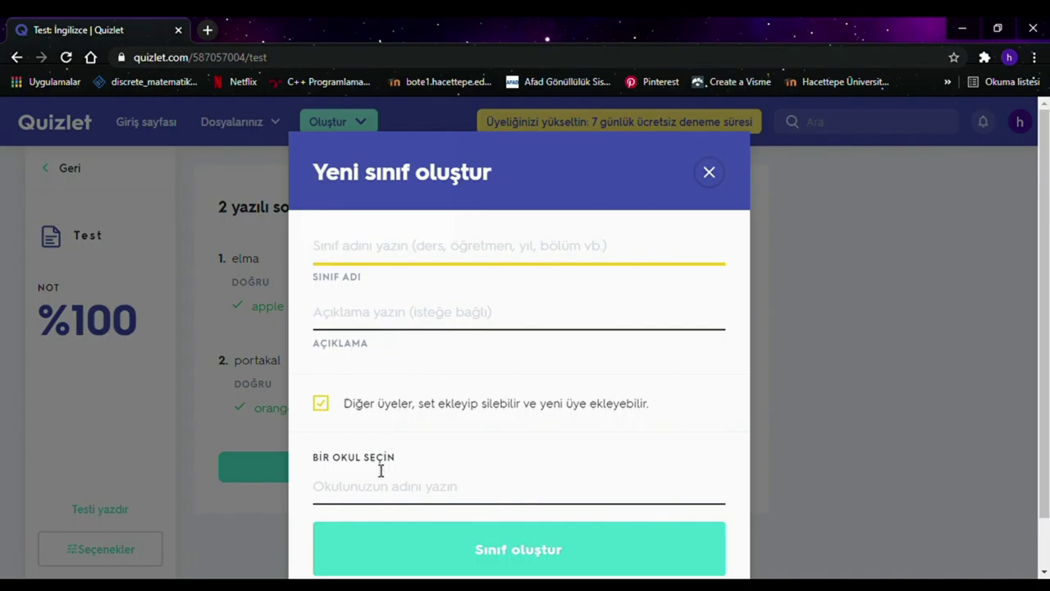
pyautogui.click(348, 497)
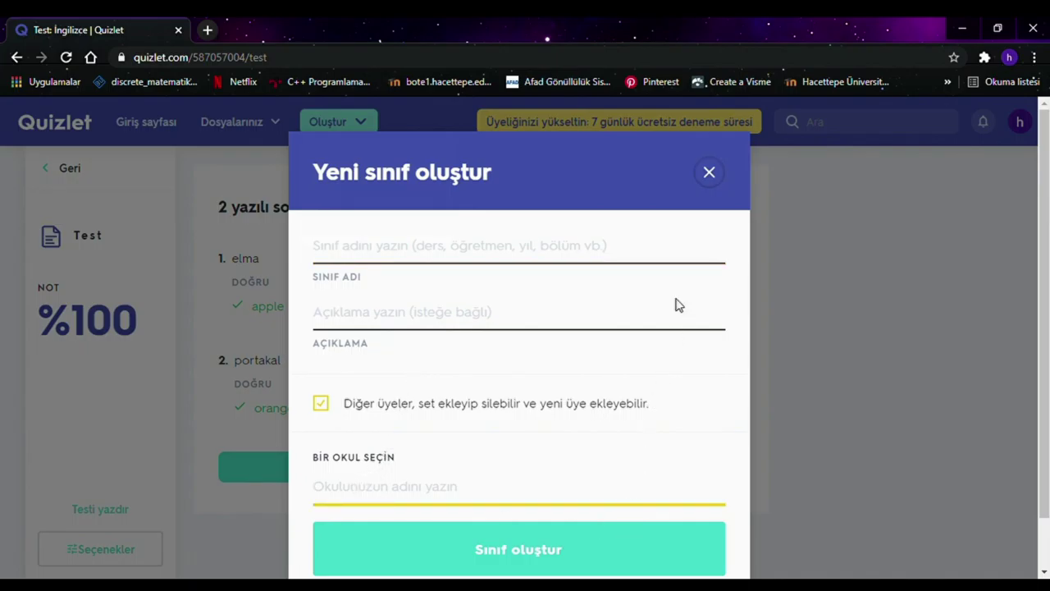
pyautogui.click(709, 175)
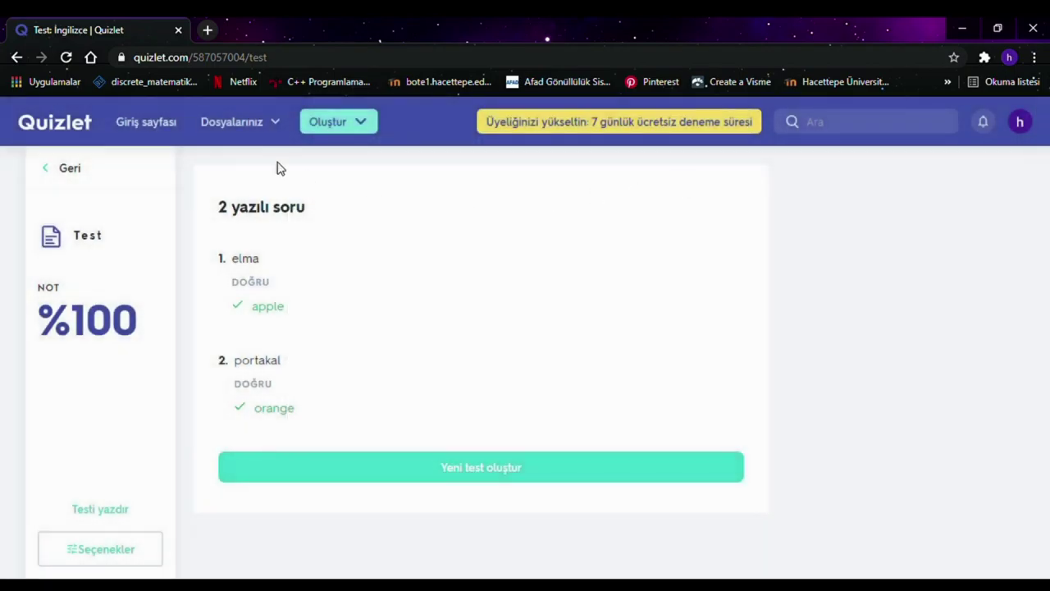
pyautogui.click(162, 123)
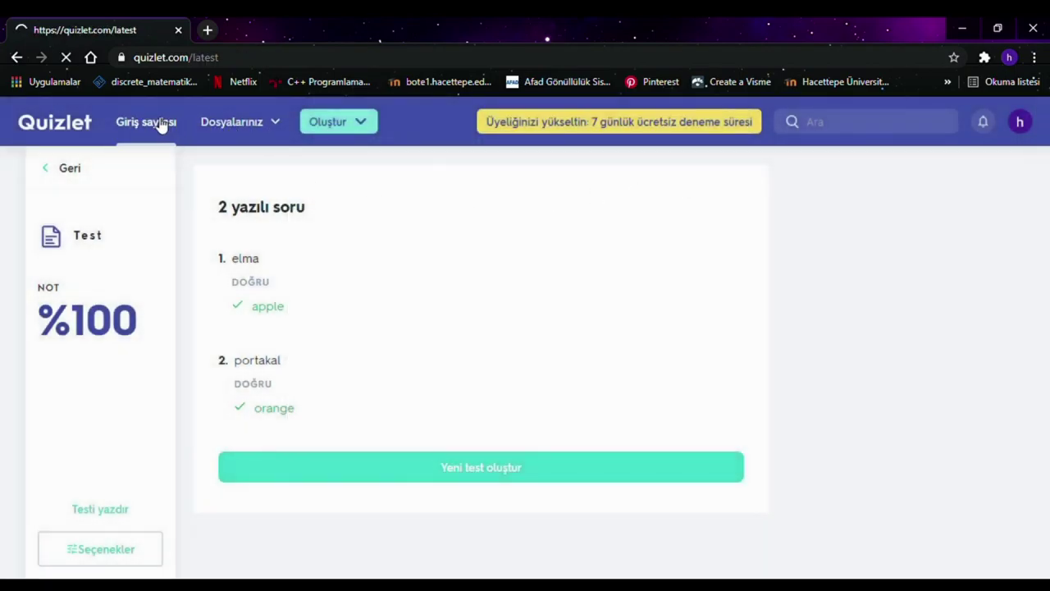